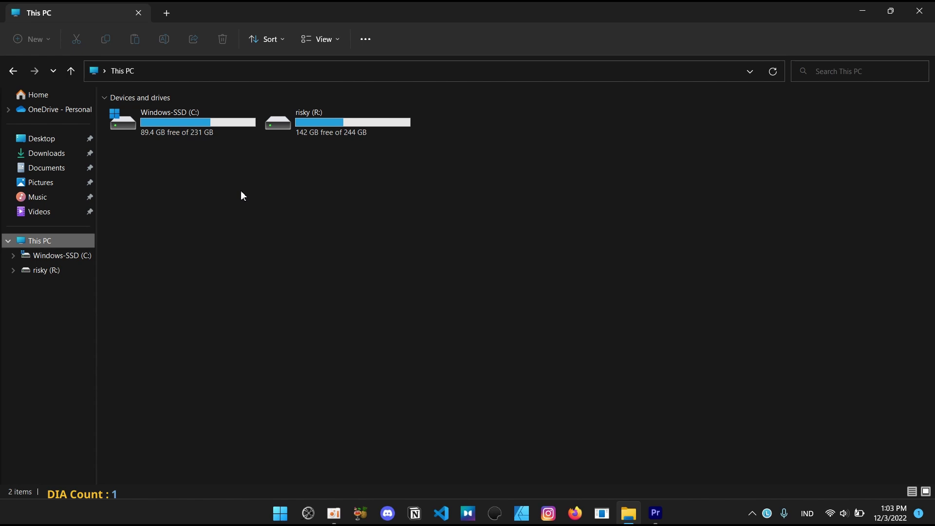
Open the %temp% folder through the Run prompt
{"action": "key", "text": "super+r"}
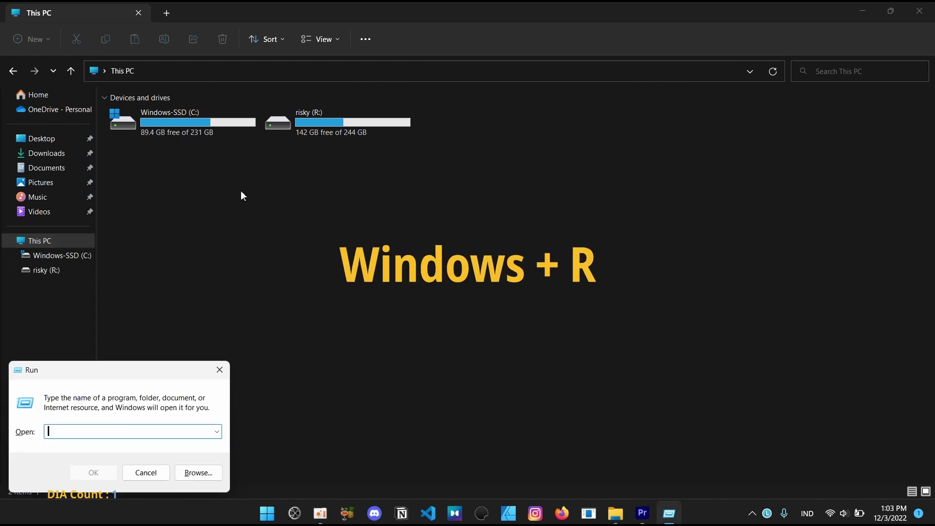
{"action": "type", "text": "%"}
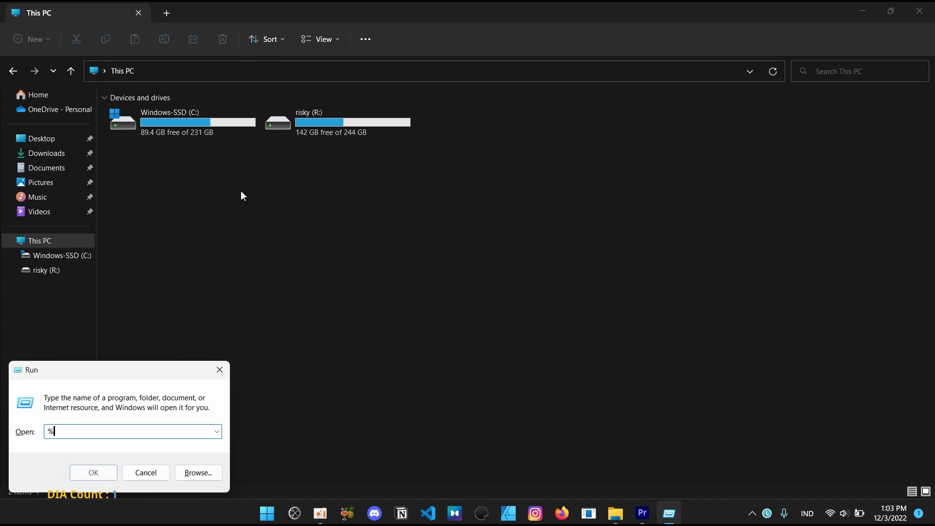
{"action": "type", "text": "temp"}
{"action": "type", "text": "%"}
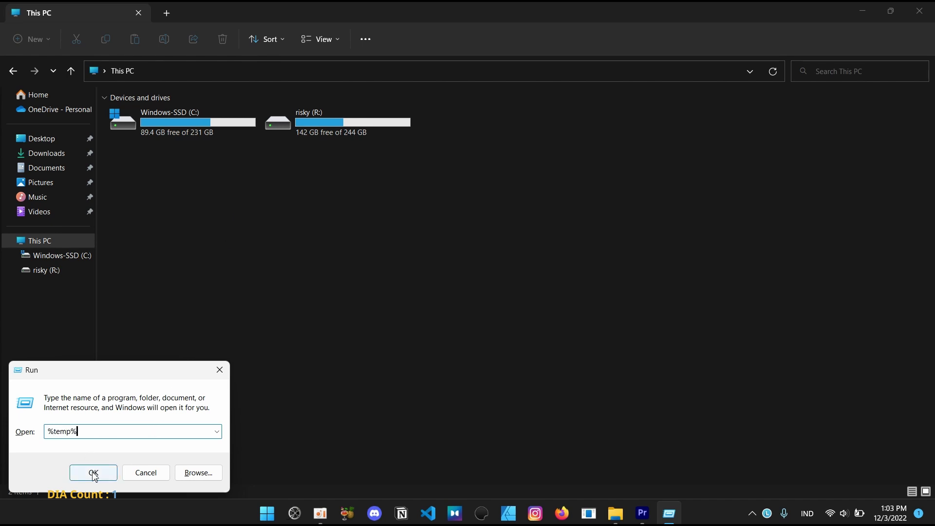
{"action": "left_click", "coordinate": [94, 473]}
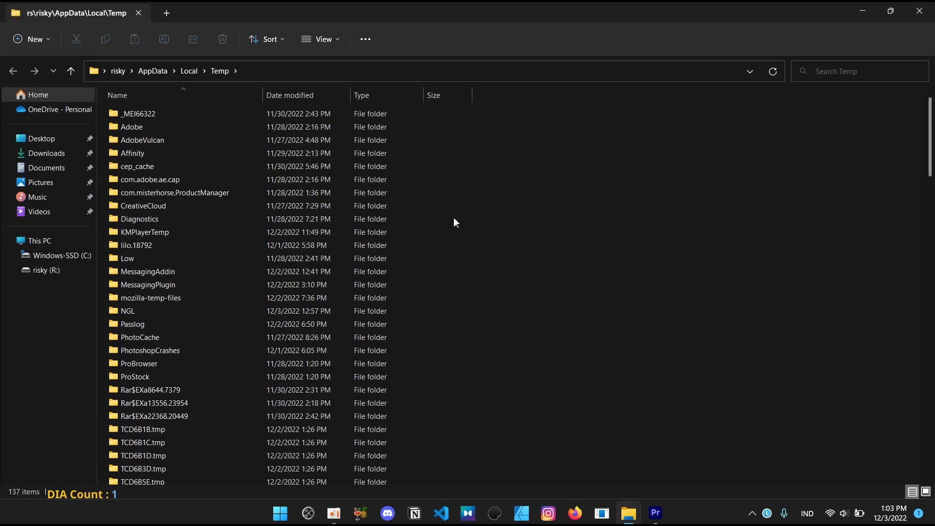
{"action": "mouse_move", "coordinate": [925, 168]}
{"action": "left_mouse_down"}
{"action": "mouse_move", "coordinate": [920, 391]}
{"action": "mouse_move", "coordinate": [925, 136]}
{"action": "left_mouse_up"}
Permanently delete all 137 Temp items, skipping every file still in use
{"action": "key", "text": "ctrl+a"}
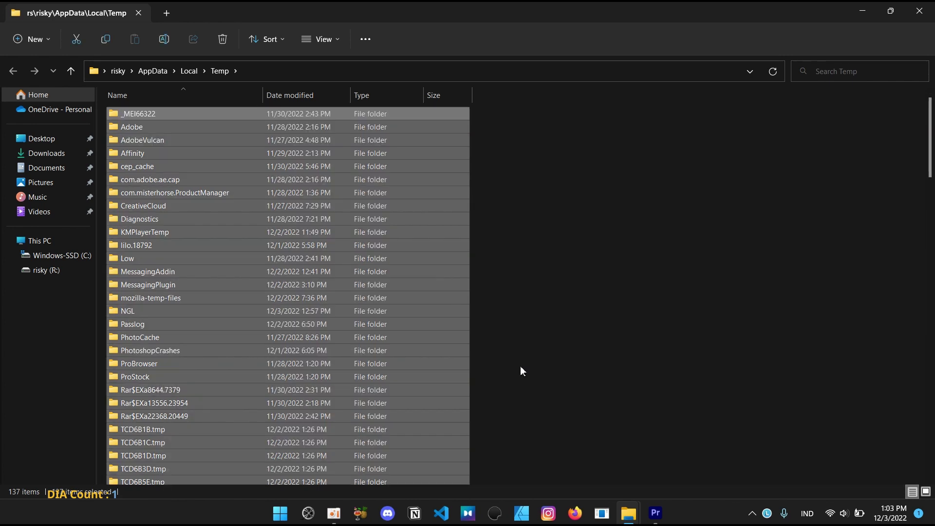
{"action": "key", "text": "shift+Delete"}
{"action": "left_click", "coordinate": [525, 264]}
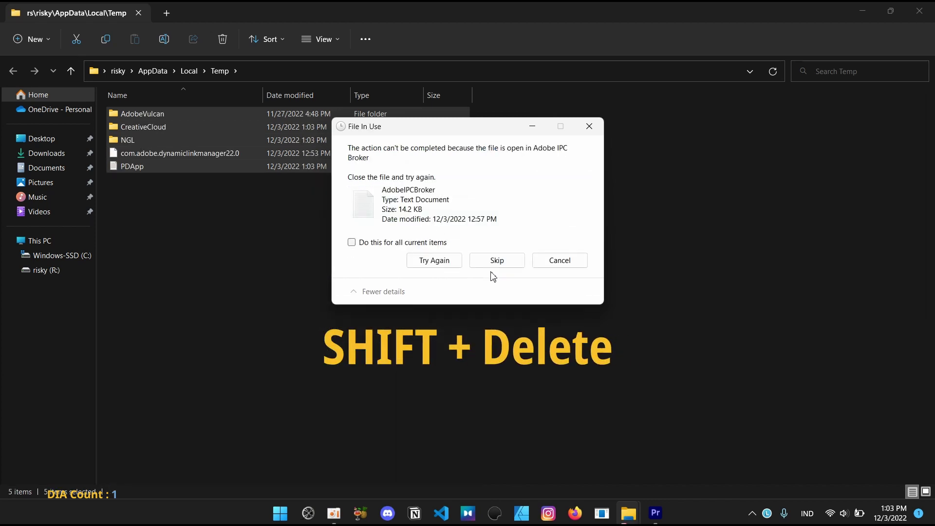
{"action": "left_click", "coordinate": [427, 244]}
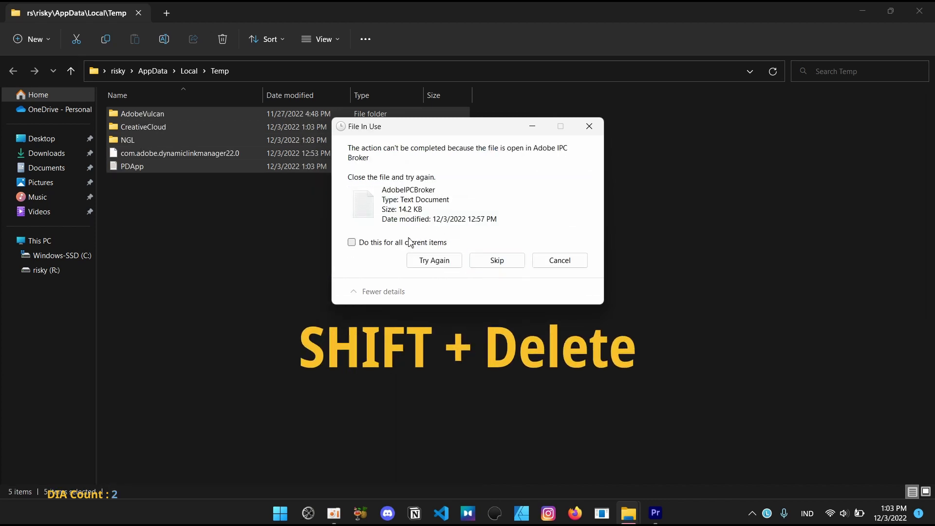
{"action": "left_click", "coordinate": [501, 264]}
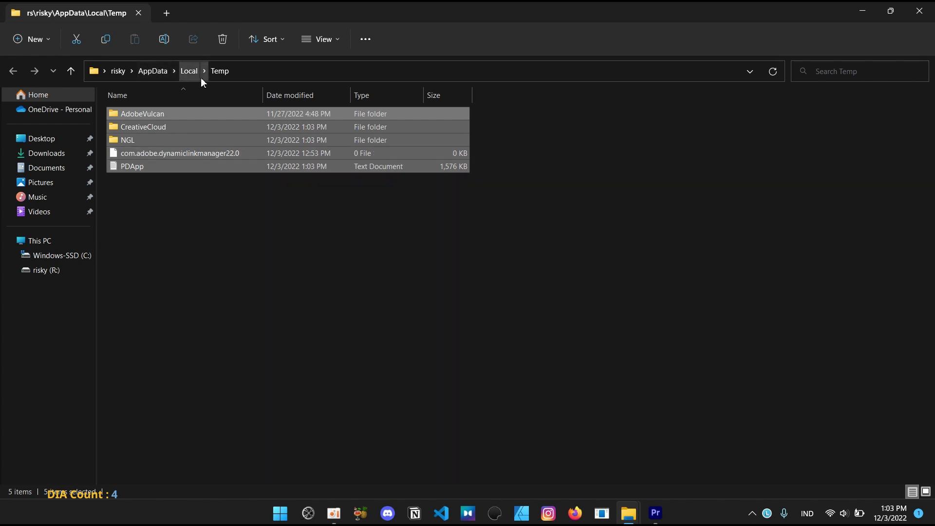
Check the size and contents of the Roaming folder in AppData
{"action": "left_click", "coordinate": [158, 70]}
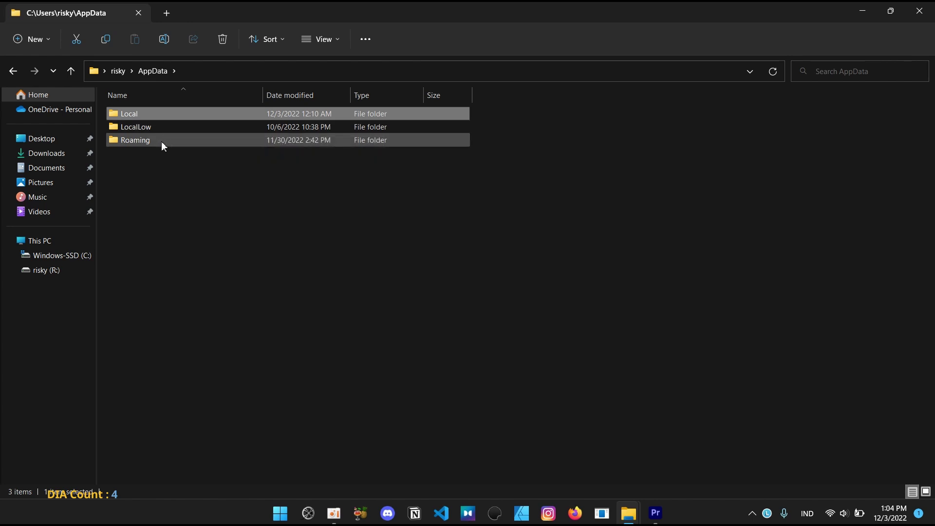
{"action": "left_click", "coordinate": [155, 182]}
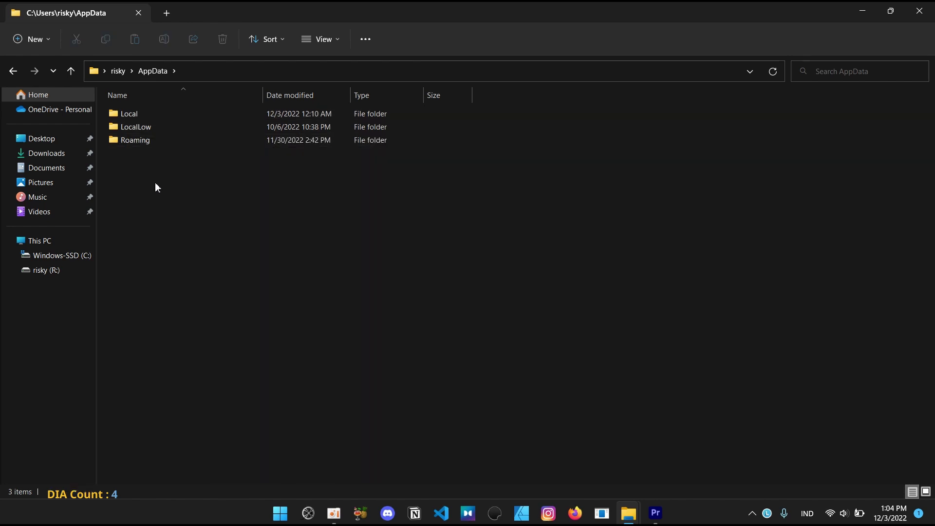
{"action": "right_click", "coordinate": [139, 141]}
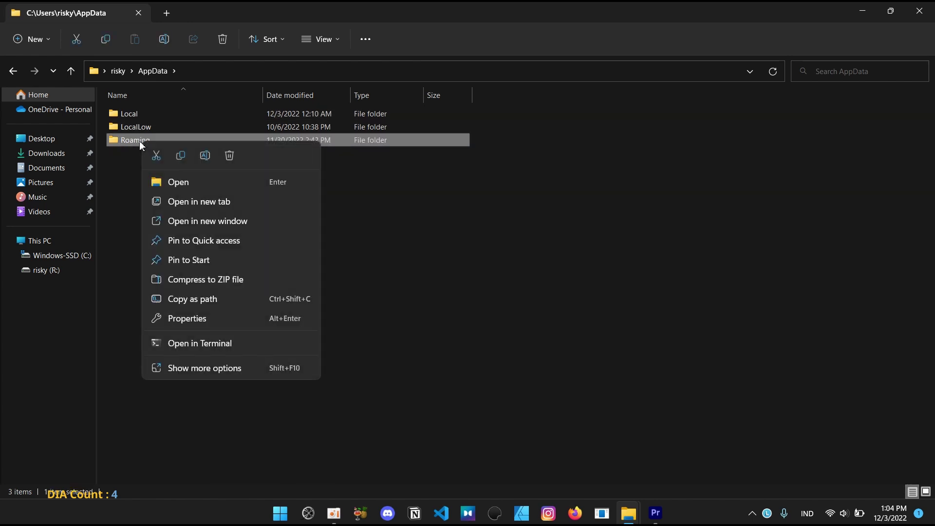
{"action": "left_click", "coordinate": [188, 318]}
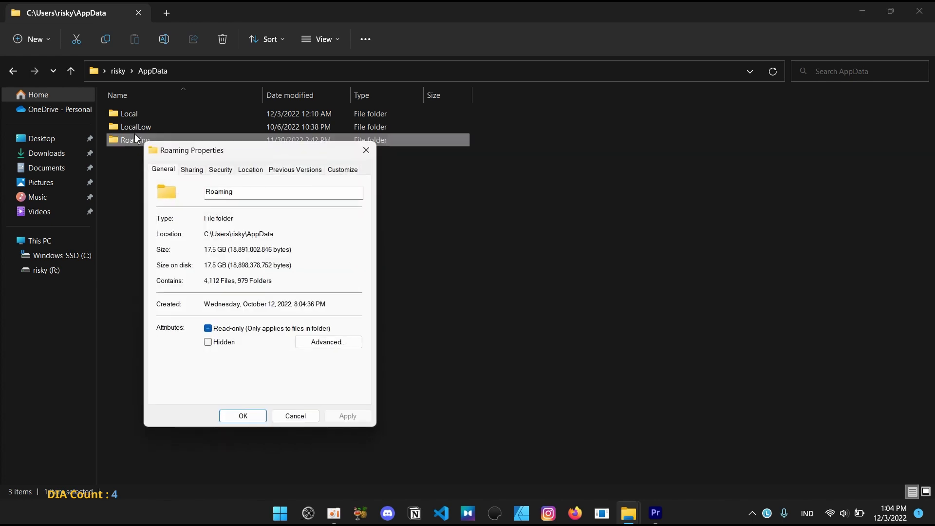
{"action": "left_click_drag", "start_coordinate": [244, 153], "coordinate": [288, 129]}
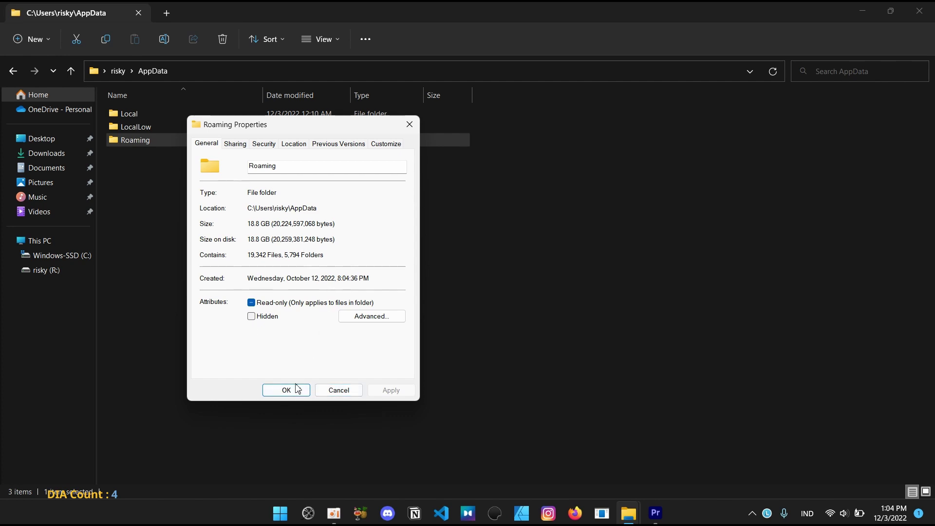
{"action": "left_click", "coordinate": [330, 393]}
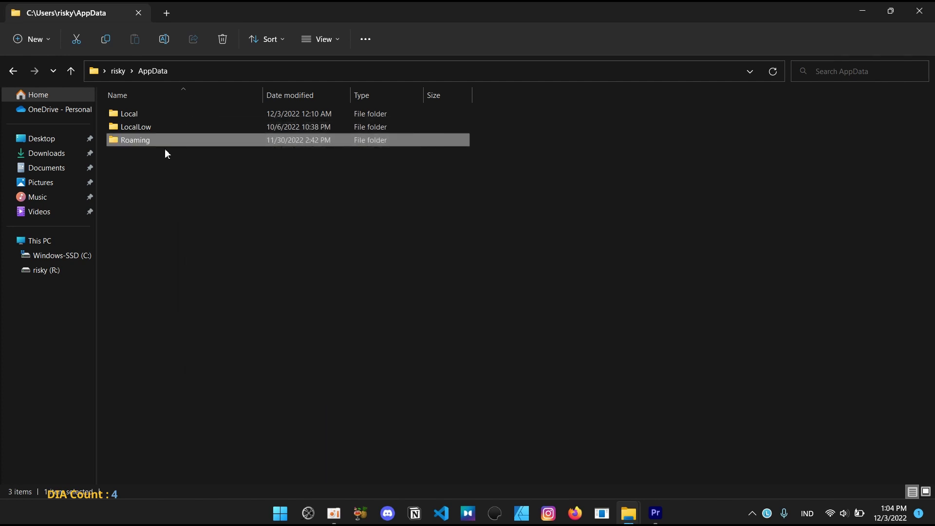
Check the Adobe folder's size and contents inside Roaming
{"action": "double_click", "coordinate": [162, 140]}
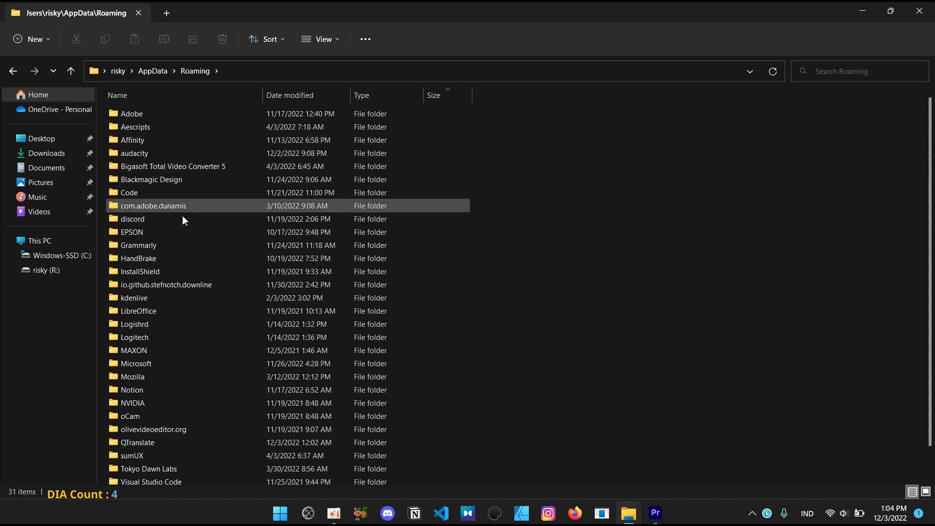
{"action": "double_click", "coordinate": [142, 112]}
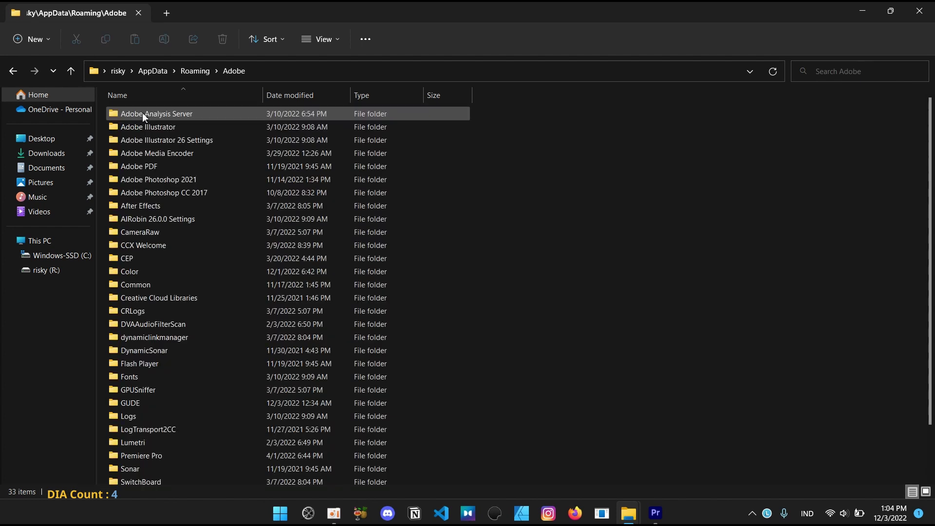
{"action": "left_click", "coordinate": [13, 70]}
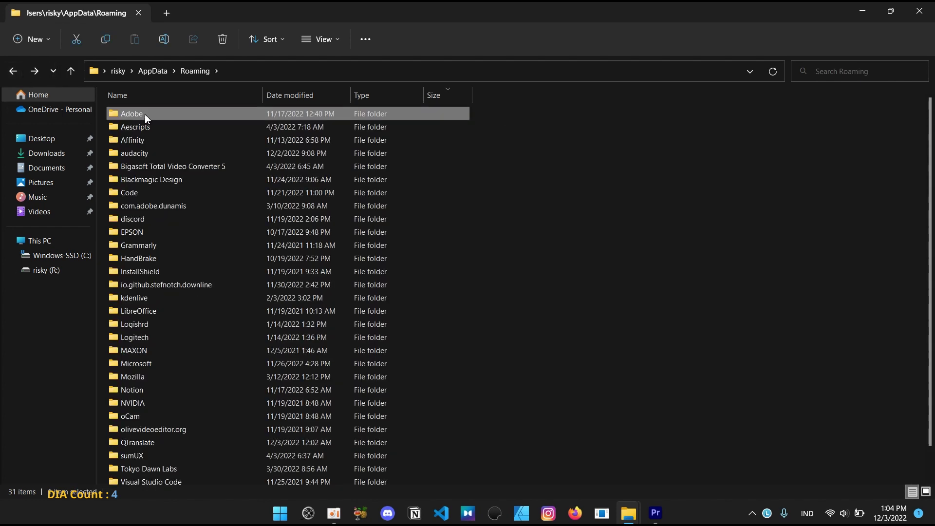
{"action": "right_click", "coordinate": [144, 114]}
{"action": "left_click", "coordinate": [207, 291]}
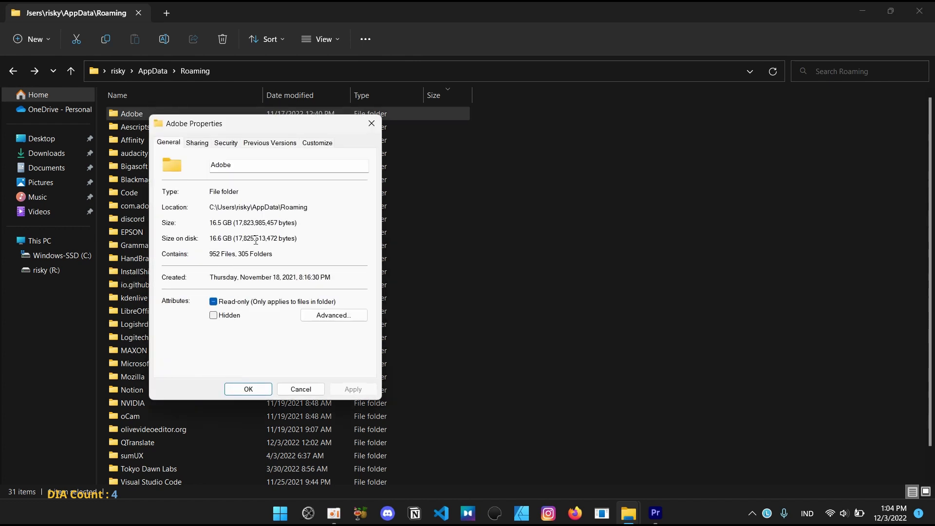
{"action": "left_click", "coordinate": [301, 389]}
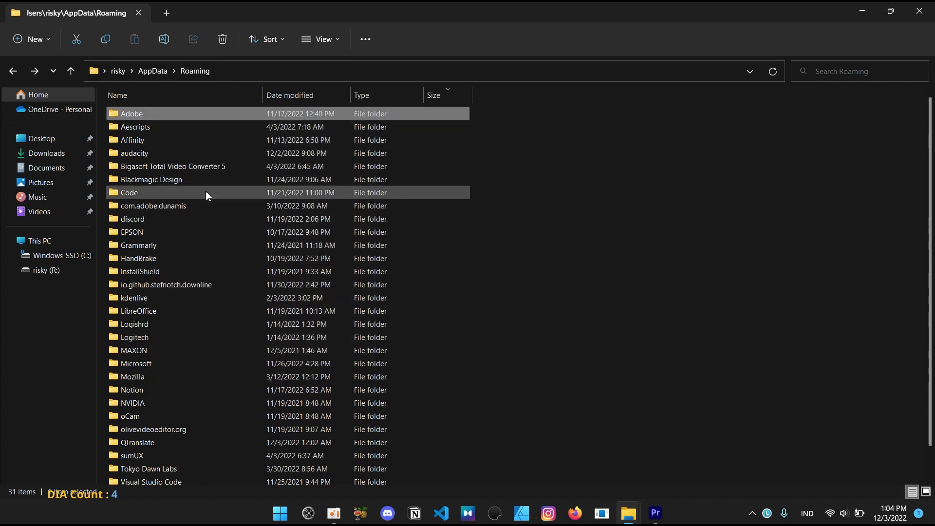
Check the Common folder inside Adobe: 16.4 GB in 560 files
{"action": "double_click", "coordinate": [167, 117]}
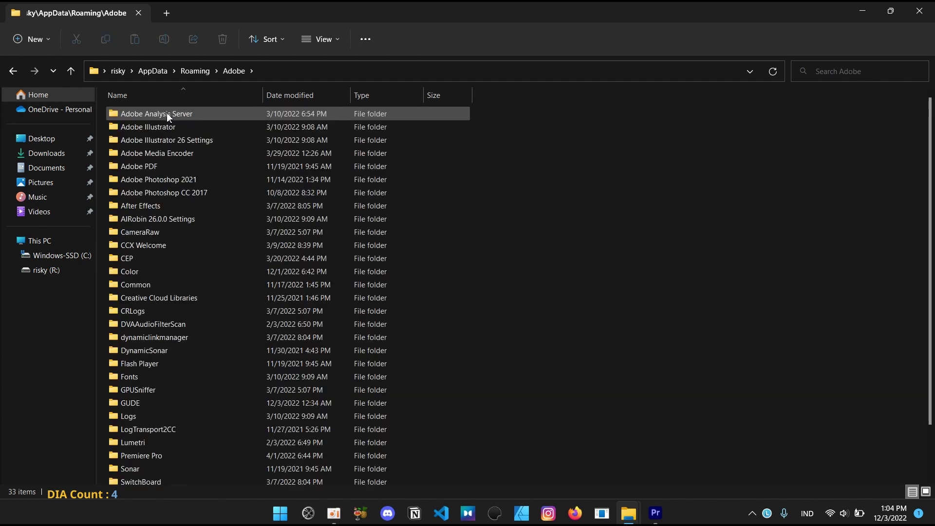
{"action": "left_click", "coordinate": [146, 285]}
{"action": "right_click", "coordinate": [151, 285]}
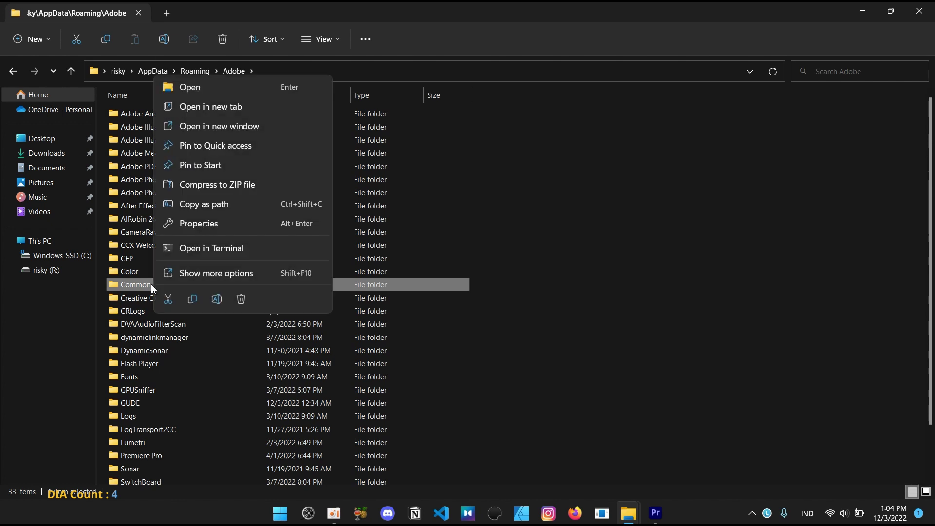
{"action": "left_click", "coordinate": [199, 224]}
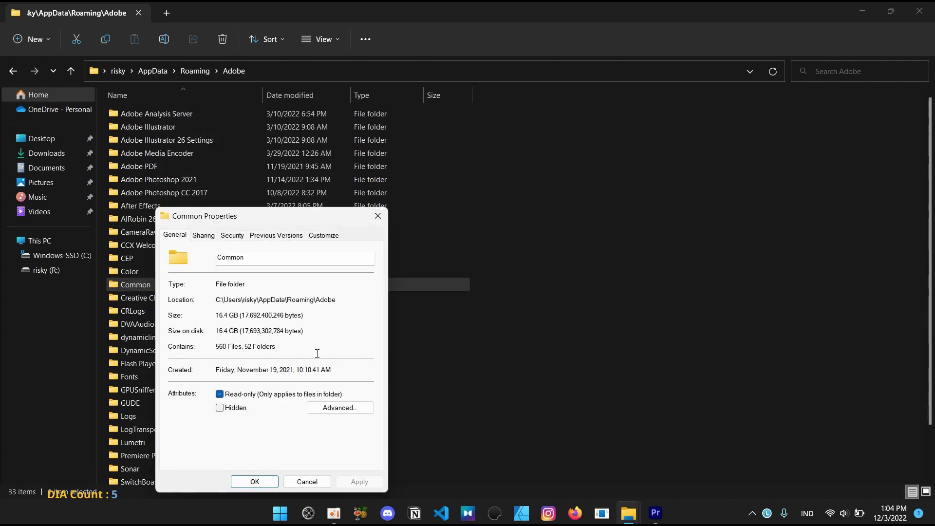
{"action": "left_click", "coordinate": [305, 484]}
Open the Common folder and check the Media Cache folder's size (62.8 KB)
{"action": "double_click", "coordinate": [157, 285]}
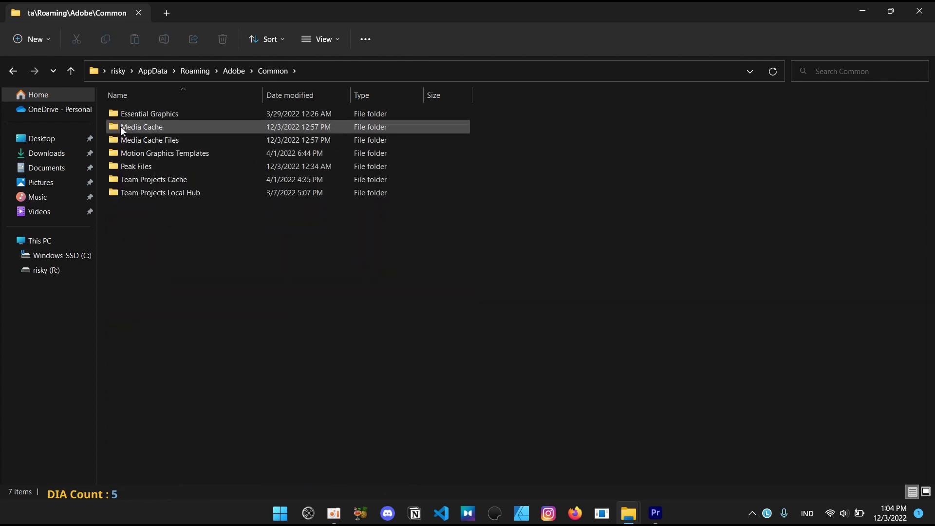
{"action": "mouse_move", "coordinate": [156, 134]}
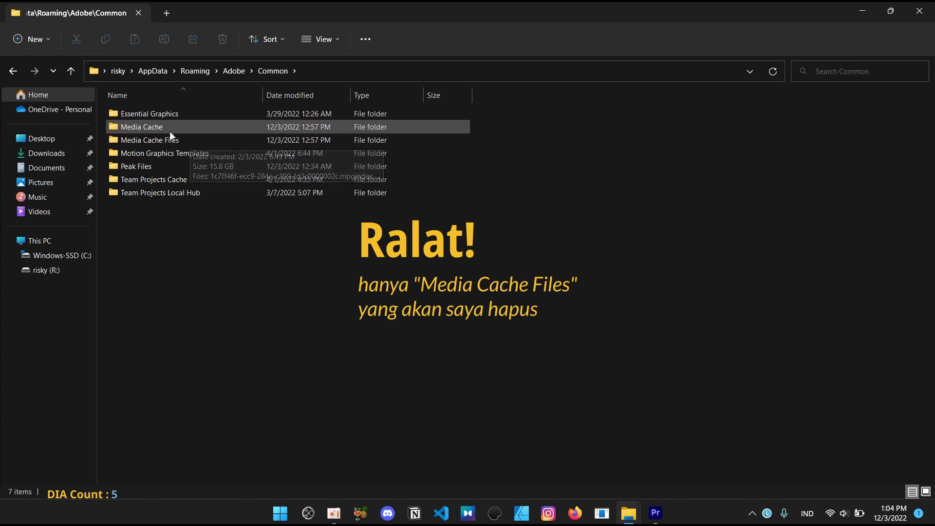
{"action": "right_click", "coordinate": [169, 132]}
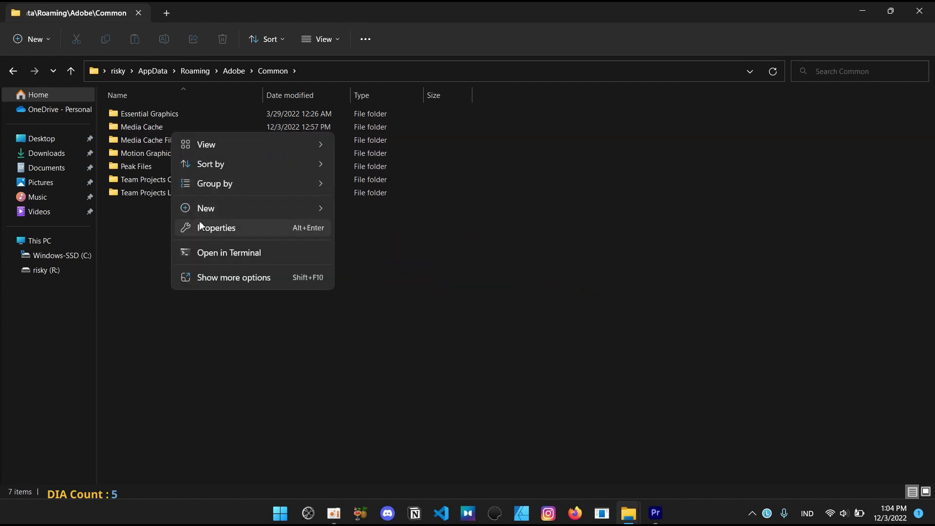
{"action": "right_click", "coordinate": [138, 128]}
{"action": "left_click", "coordinate": [194, 306]}
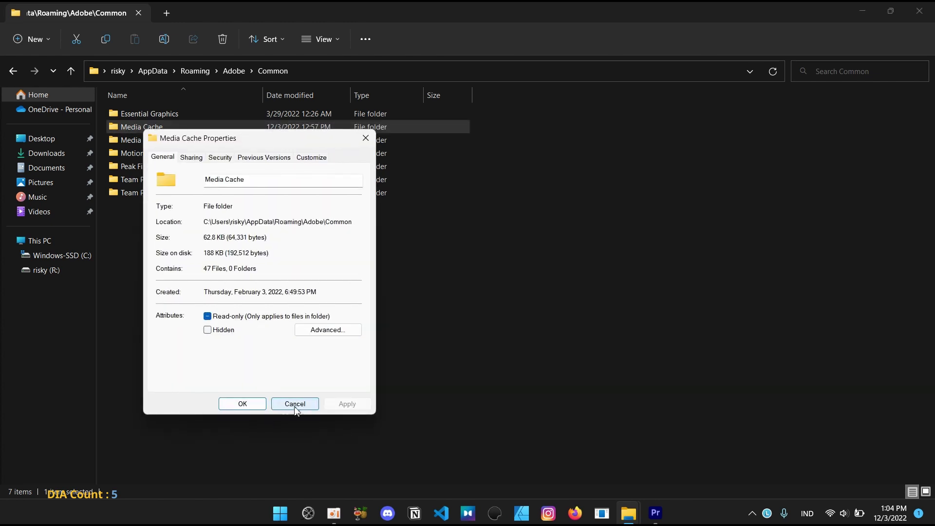
{"action": "left_click", "coordinate": [295, 403]}
Check the Media Cache Files folder's size: 15.8 GB in 213 files
{"action": "right_click", "coordinate": [139, 144]}
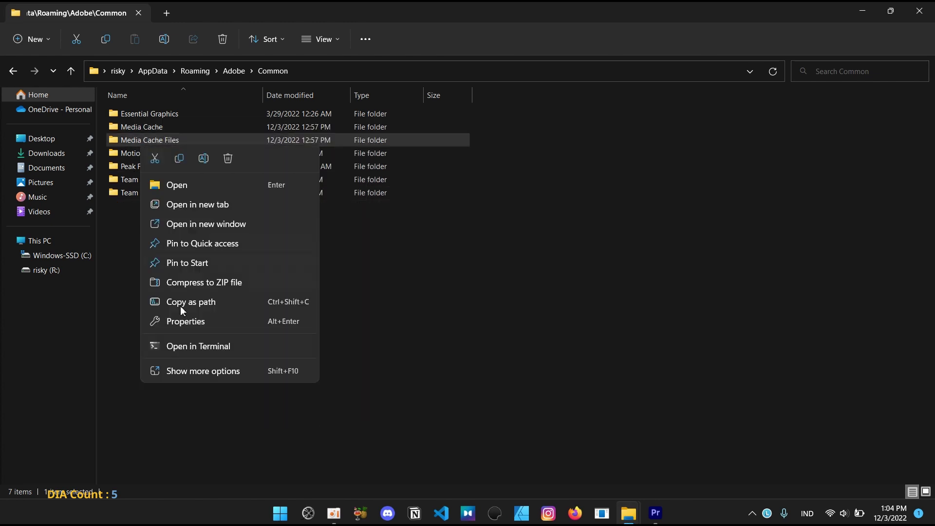
{"action": "left_click", "coordinate": [187, 321]}
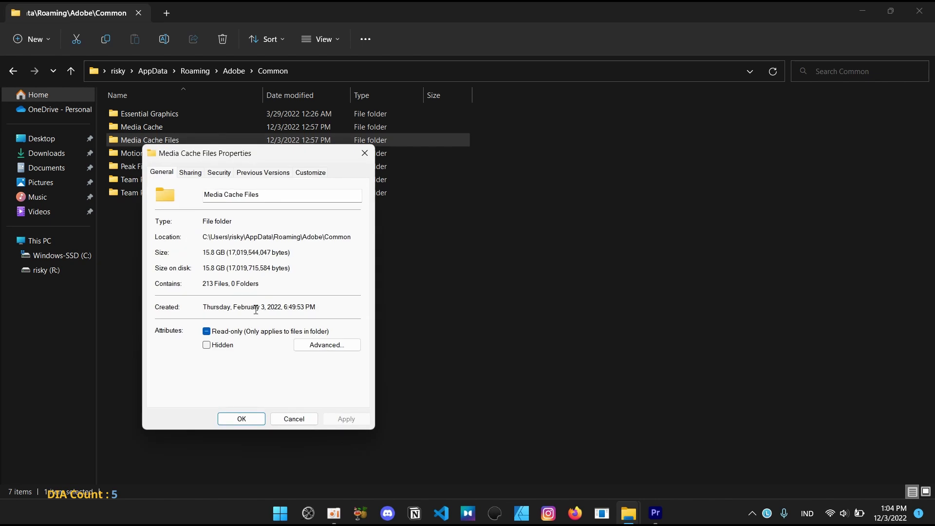
{"action": "left_click", "coordinate": [305, 418]}
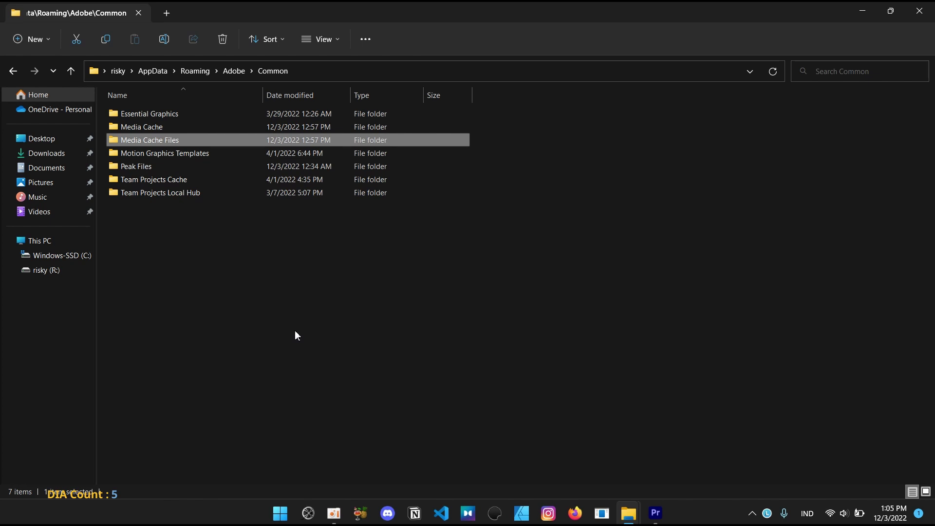
Select and permanently delete all 213 files in Media Cache Files
{"action": "double_click", "coordinate": [174, 140]}
{"action": "mouse_move", "coordinate": [931, 122]}
{"action": "left_mouse_down"}
{"action": "mouse_move", "coordinate": [932, 462]}
{"action": "mouse_move", "coordinate": [931, 136]}
{"action": "left_mouse_up"}
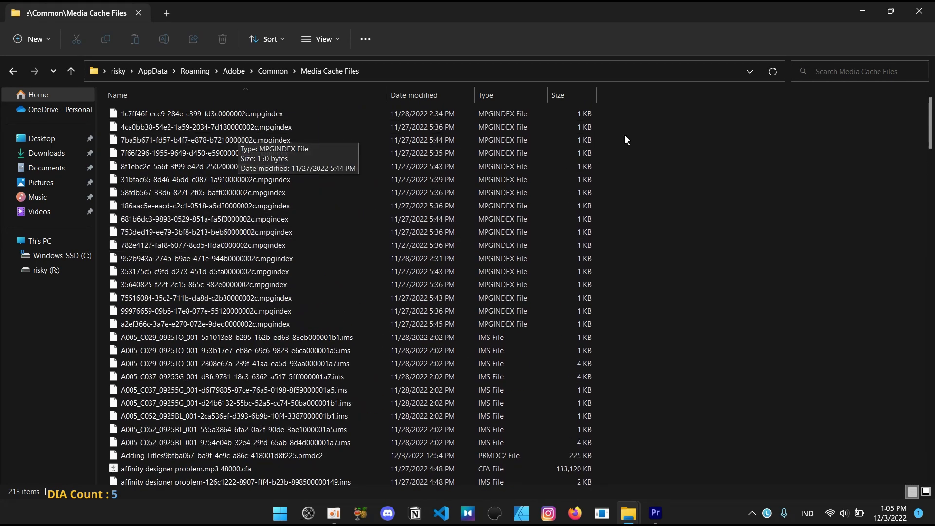
{"action": "left_click_drag", "start_coordinate": [615, 117], "coordinate": [523, 483]}
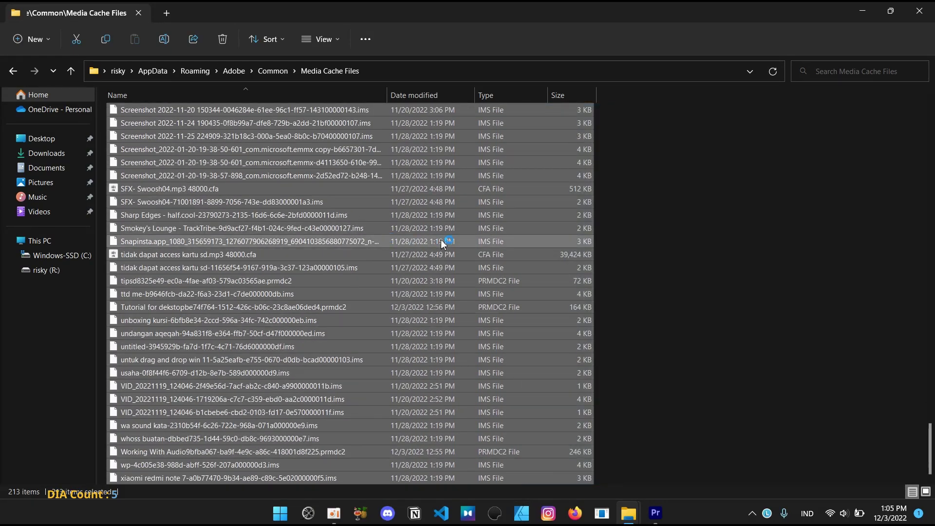
{"action": "right_click", "coordinate": [278, 168]}
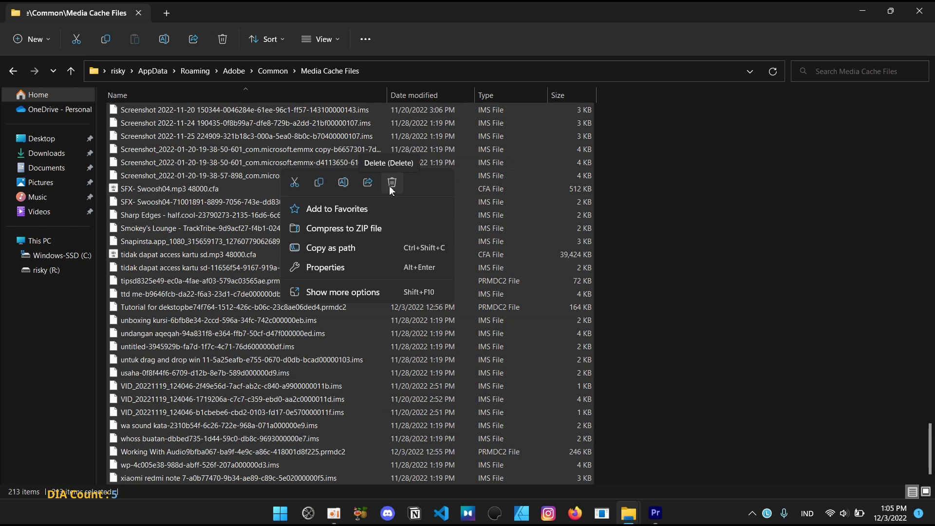
{"action": "left_click", "coordinate": [389, 186]}
{"action": "left_click", "coordinate": [493, 130]}
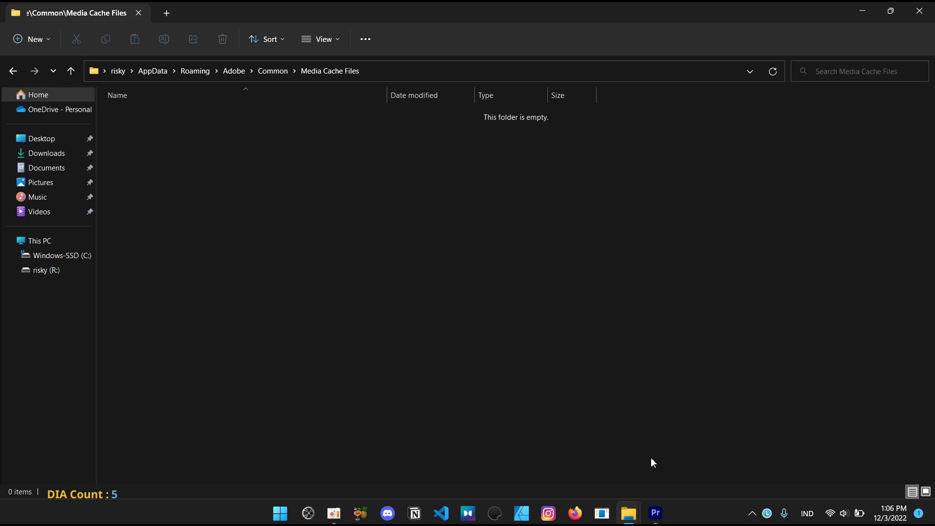
Close Premiere Pro and bring up the Start menu
{"action": "left_click", "coordinate": [656, 513]}
{"action": "left_click", "coordinate": [916, 7]}
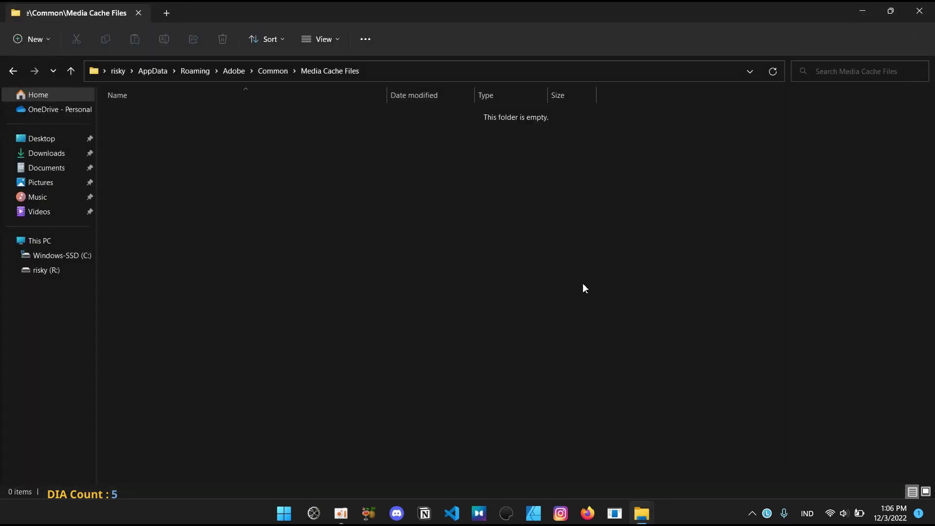
{"action": "left_click", "coordinate": [295, 512]}
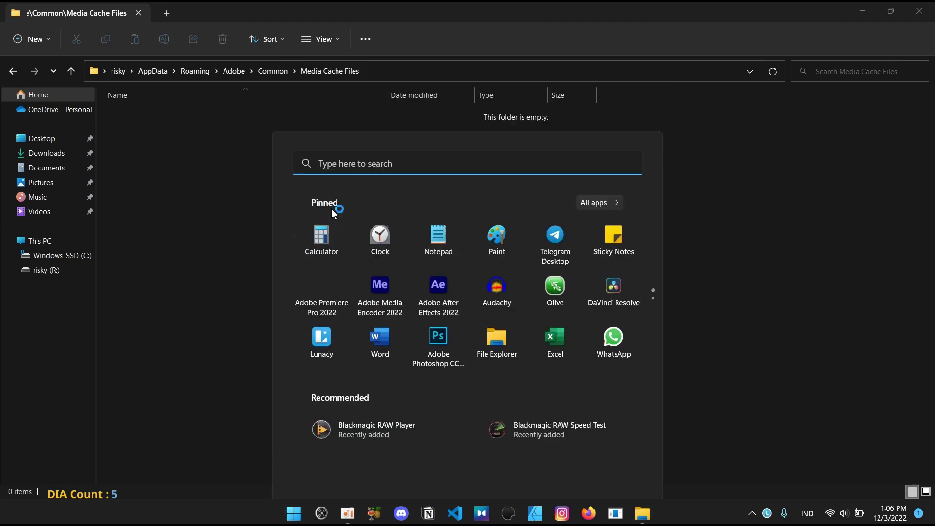
Launch Premiere Pro 2022 and open the recent project 'Tutorial for dekstop'
{"action": "left_click", "coordinate": [331, 209]}
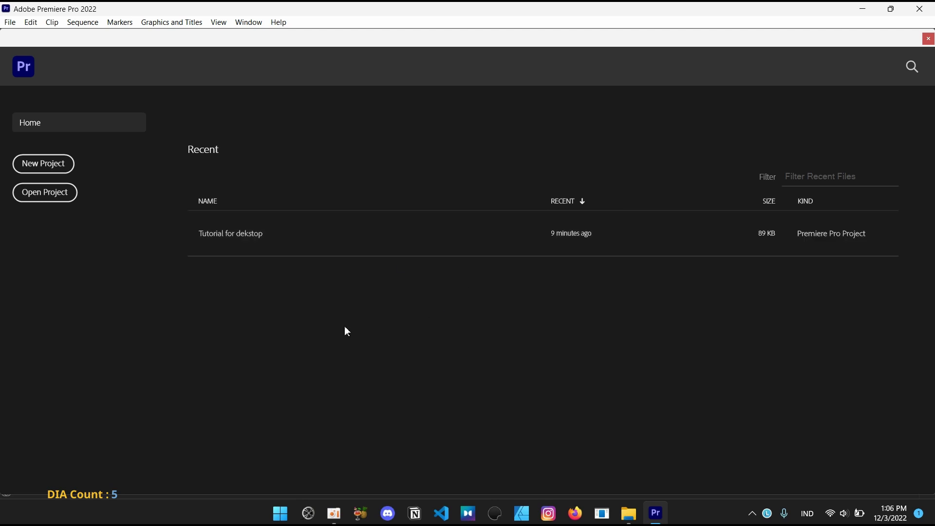
{"action": "left_click", "coordinate": [253, 237]}
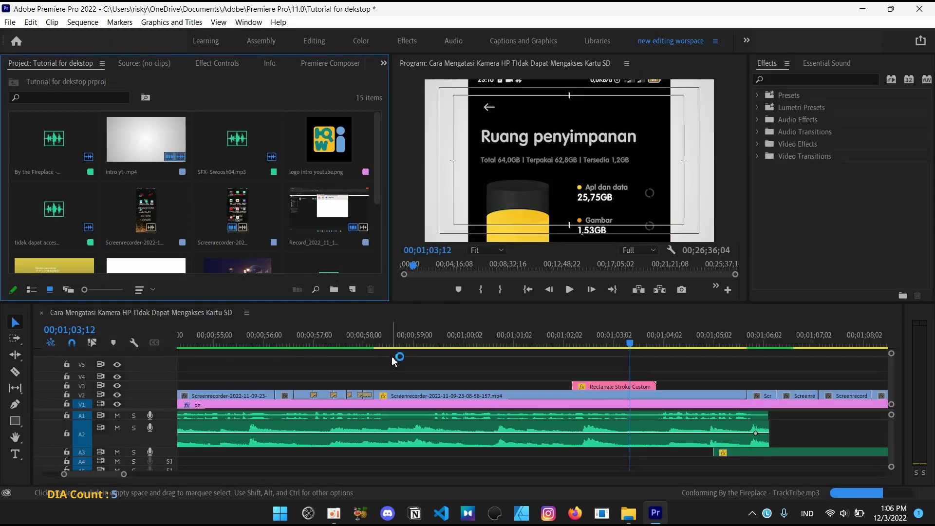
{"action": "left_click", "coordinate": [344, 341]}
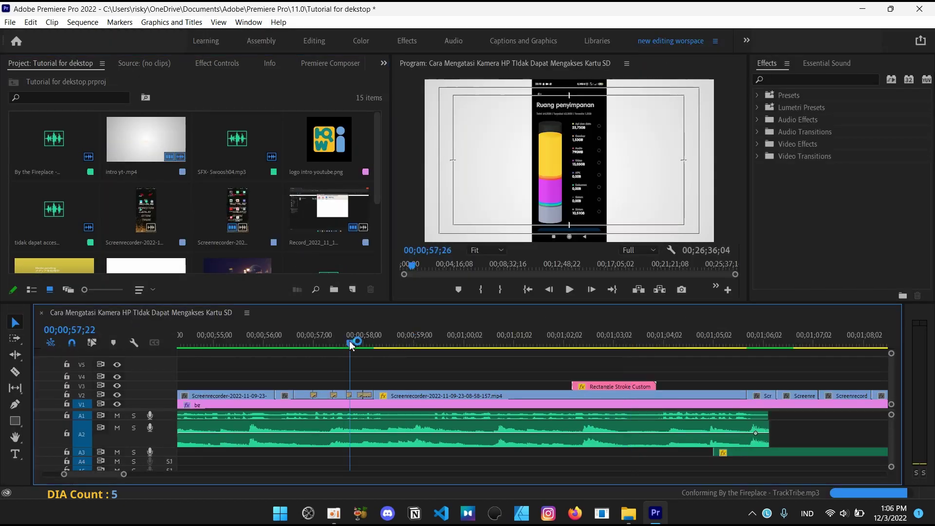
{"action": "key", "text": "space"}
{"action": "key", "text": "space"}
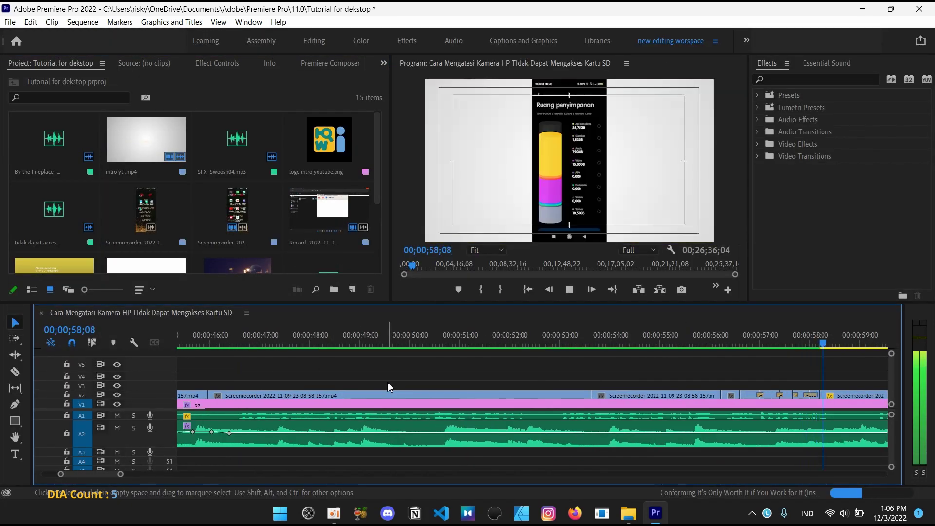
{"action": "key", "text": "minus"}
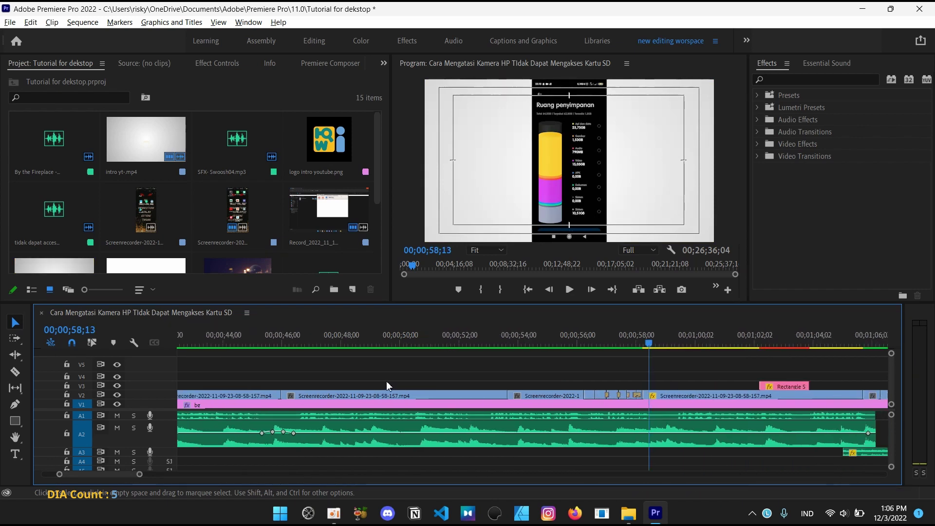
{"action": "key", "text": "minus"}
{"action": "key", "text": "minus"}
{"action": "key", "text": "minus"}
{"action": "key", "text": "minus"}
{"action": "key", "text": "minus"}
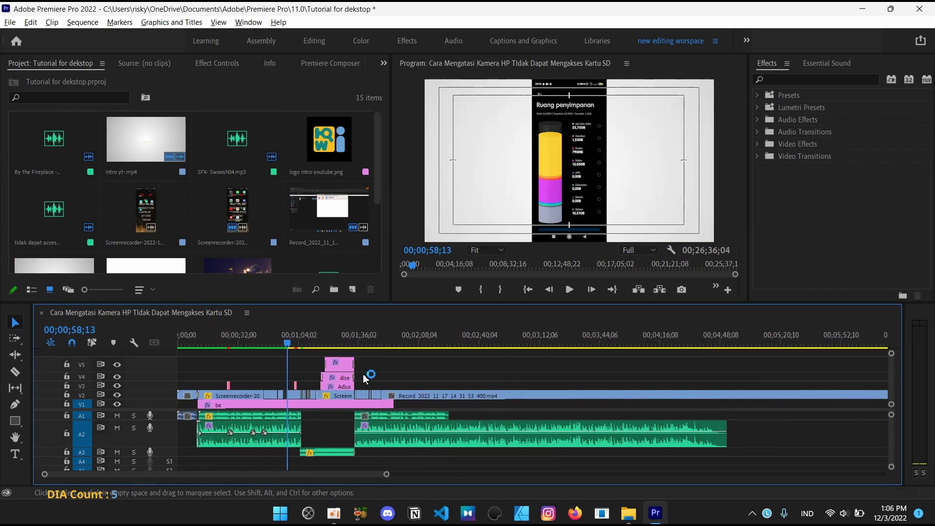
{"action": "key", "text": "minus"}
{"action": "key", "text": "minus"}
{"action": "key", "text": "minus"}
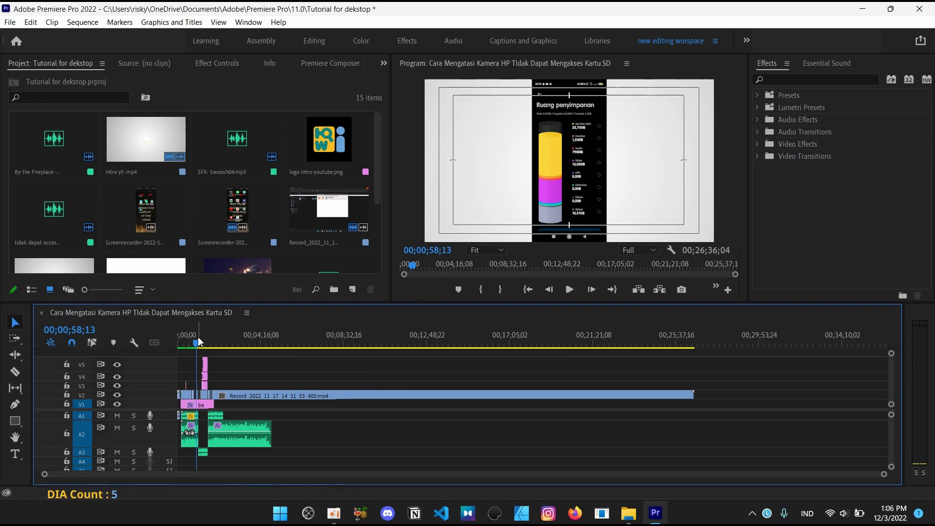
{"action": "left_click_drag", "start_coordinate": [197, 341], "coordinate": [205, 347]}
{"action": "key", "text": "Home"}
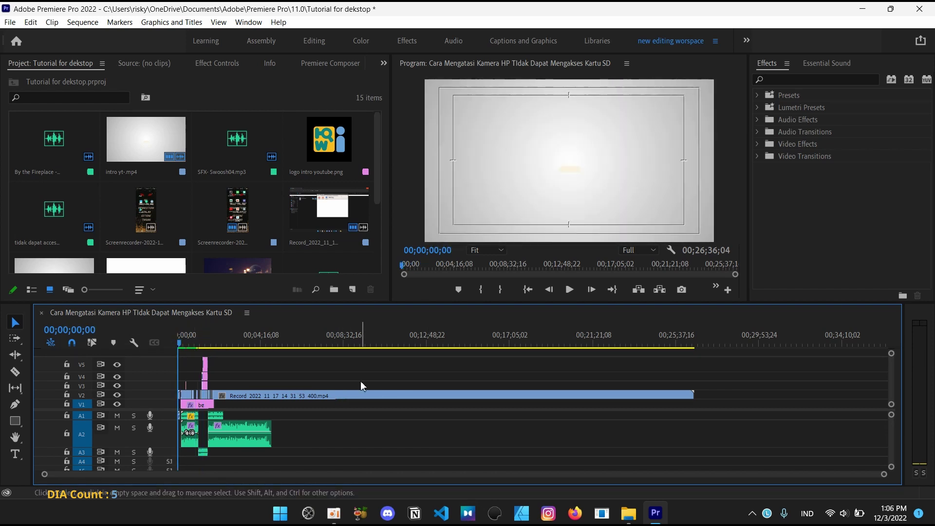
{"action": "mouse_move", "coordinate": [628, 513]}
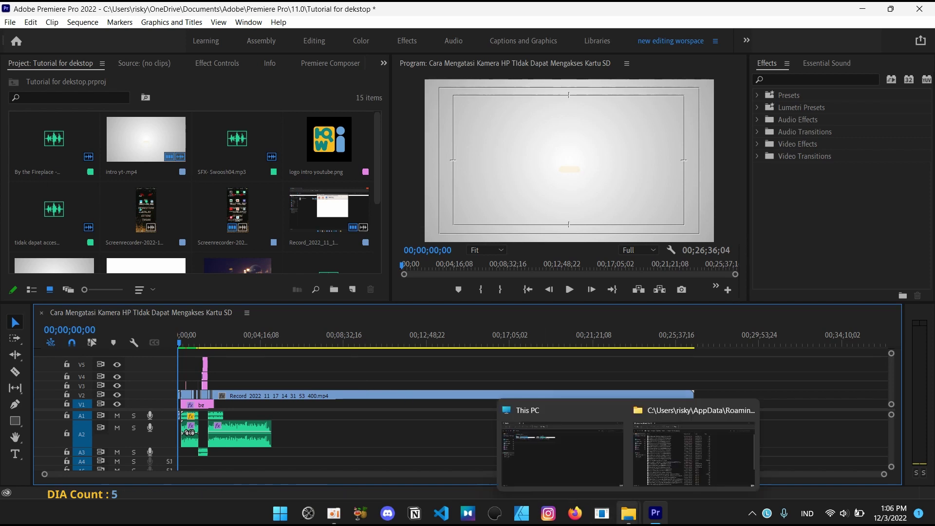
Reopen Media Cache Files from Common and browse its 40 regenerated cache files
{"action": "left_click", "coordinate": [674, 460]}
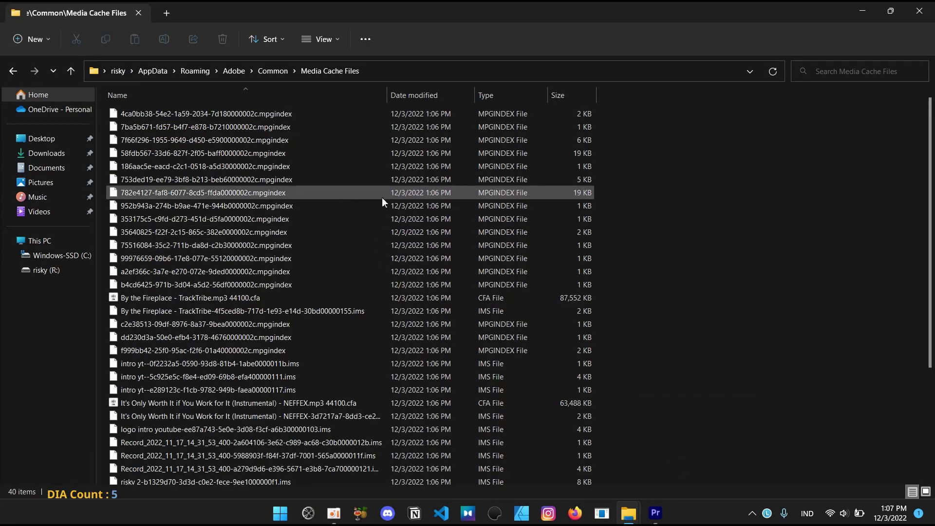
{"action": "scroll", "coordinate": [382, 198], "scroll_direction": "down", "scroll_amount": 4}
{"action": "scroll", "coordinate": [925, 176], "scroll_direction": "up", "scroll_amount": 3}
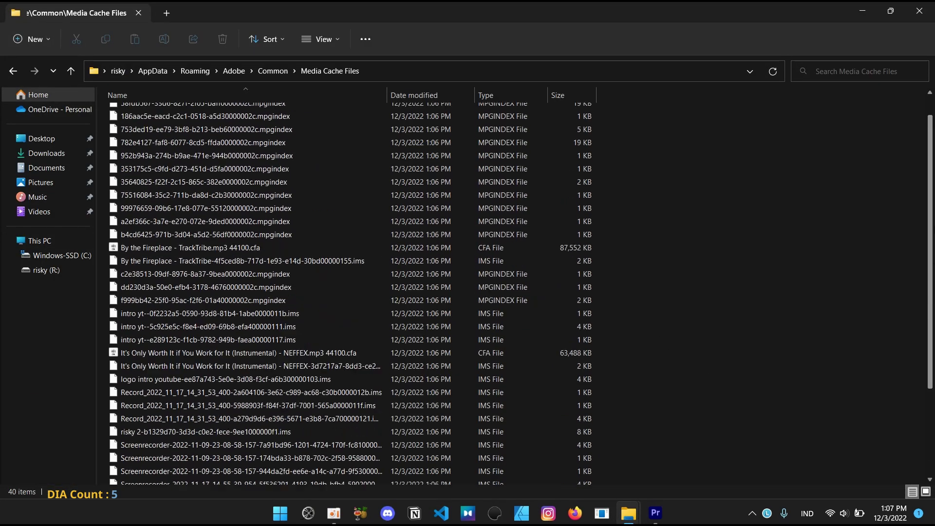
{"action": "scroll", "coordinate": [924, 177], "scroll_direction": "up", "scroll_amount": 1}
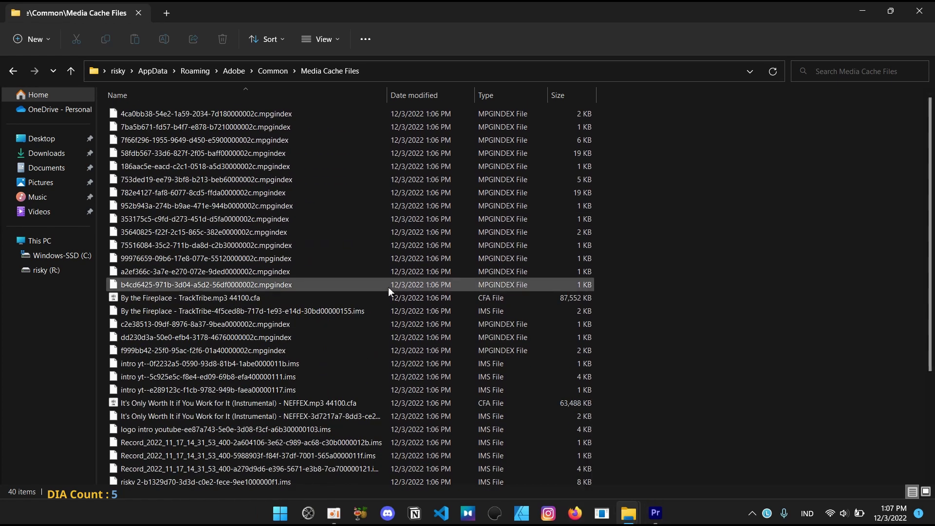
{"action": "scroll", "coordinate": [381, 283], "scroll_direction": "down", "scroll_amount": 2}
{"action": "scroll", "coordinate": [359, 147], "scroll_direction": "up", "scroll_amount": 2}
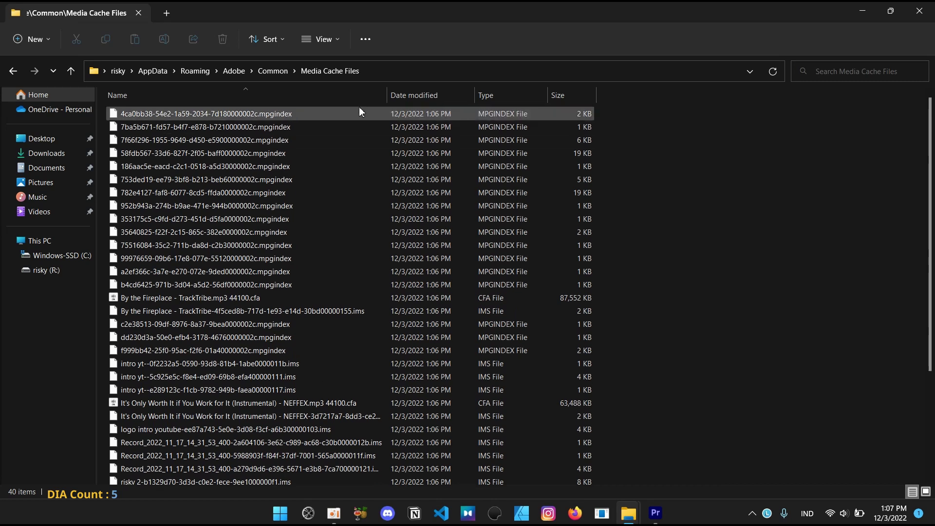
{"action": "left_click", "coordinate": [285, 72]}
{"action": "double_click", "coordinate": [172, 139]}
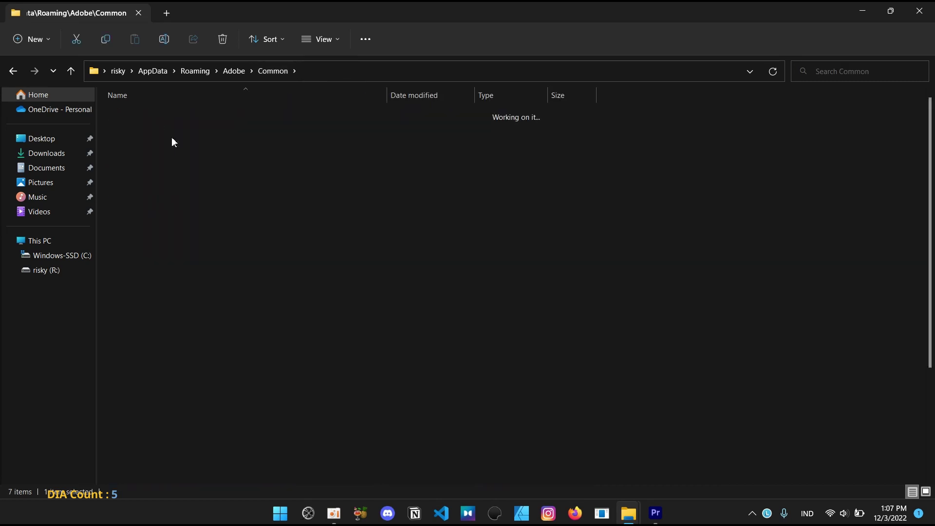
{"action": "scroll", "coordinate": [489, 204], "scroll_direction": "down", "scroll_amount": 1}
{"action": "scroll", "coordinate": [673, 234], "scroll_direction": "down", "scroll_amount": 3}
{"action": "scroll", "coordinate": [872, 265], "scroll_direction": "up", "scroll_amount": 1}
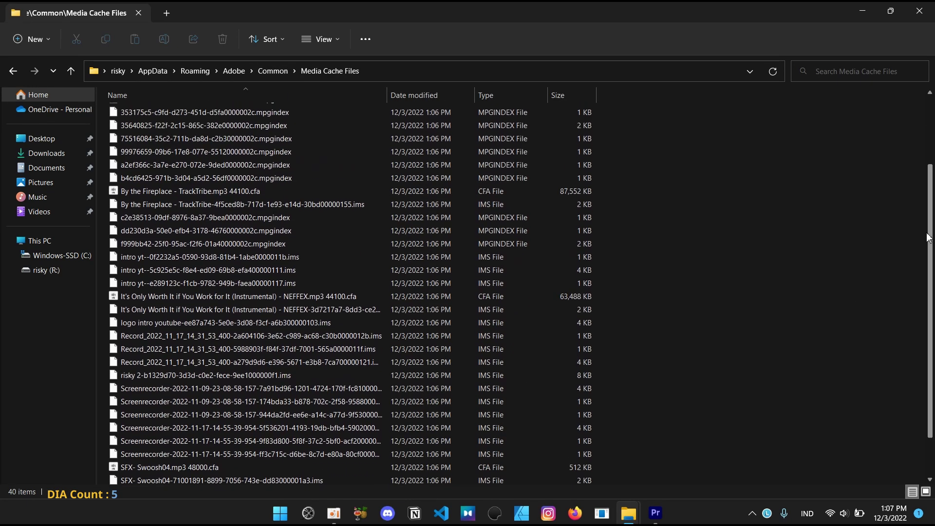
{"action": "scroll", "coordinate": [887, 268], "scroll_direction": "down", "scroll_amount": 1}
{"action": "scroll", "coordinate": [898, 270], "scroll_direction": "up", "scroll_amount": 1}
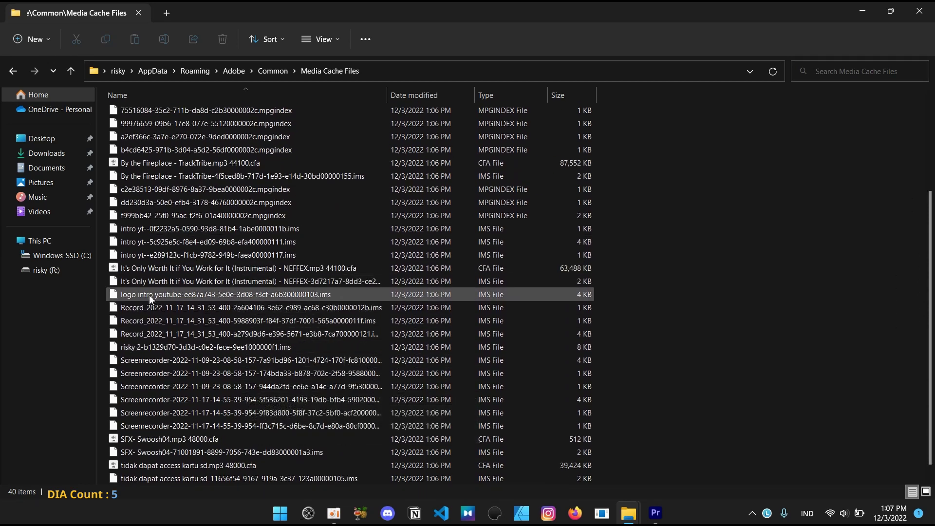
Switch to the 'Tutorial for dekstop' project, glance at Media Cache Files, then return
{"action": "left_click", "coordinate": [655, 513]}
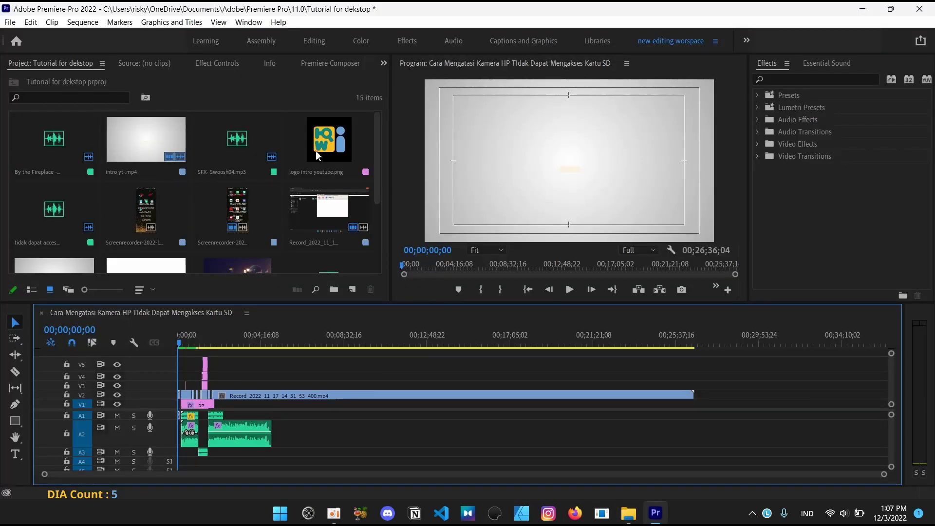
{"action": "left_click", "coordinate": [378, 209]}
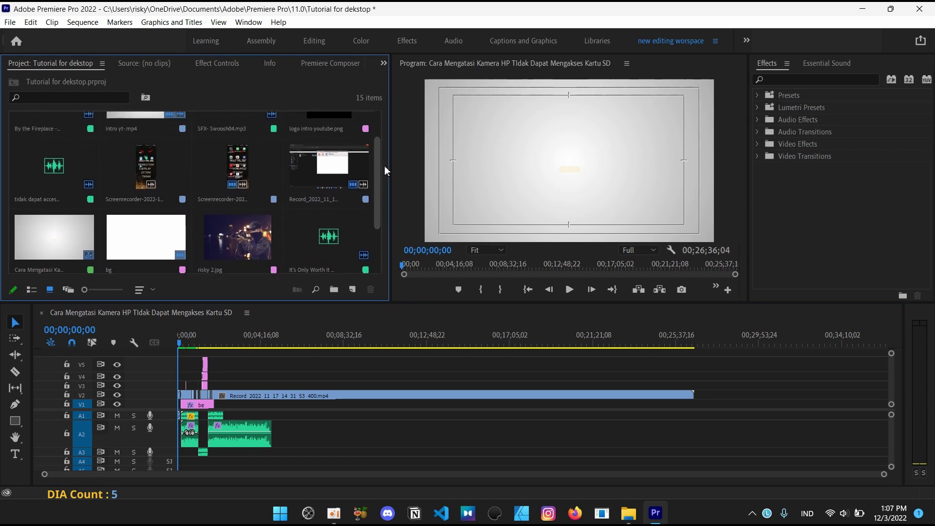
{"action": "scroll", "coordinate": [384, 166], "scroll_direction": "up", "scroll_amount": 3}
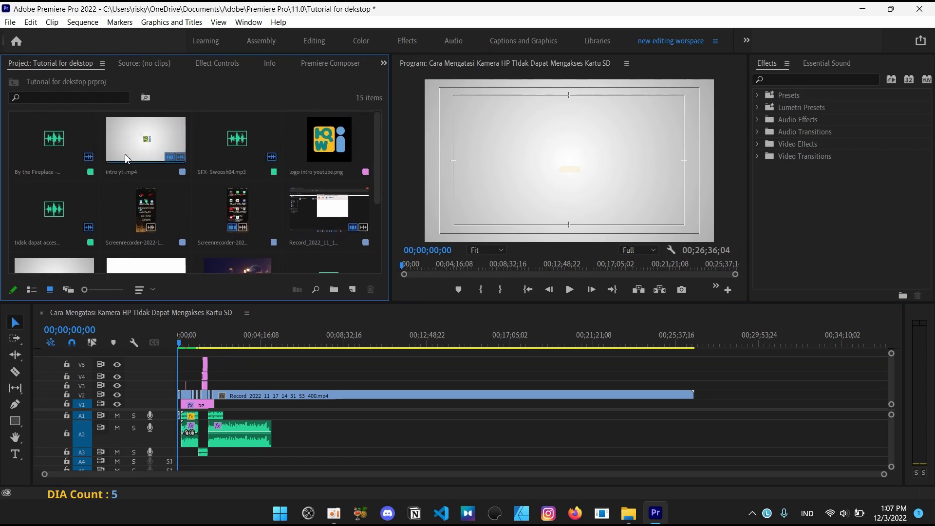
{"action": "mouse_move", "coordinate": [633, 515]}
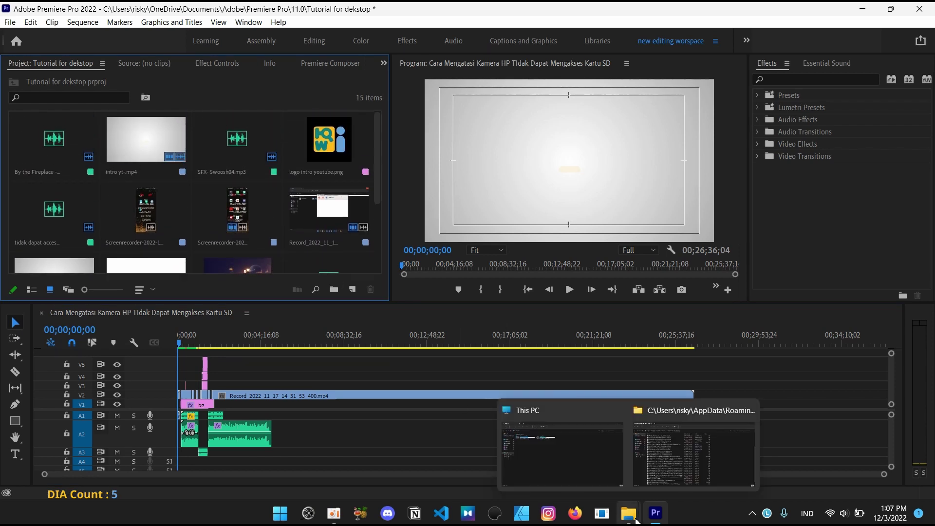
{"action": "left_click", "coordinate": [668, 474]}
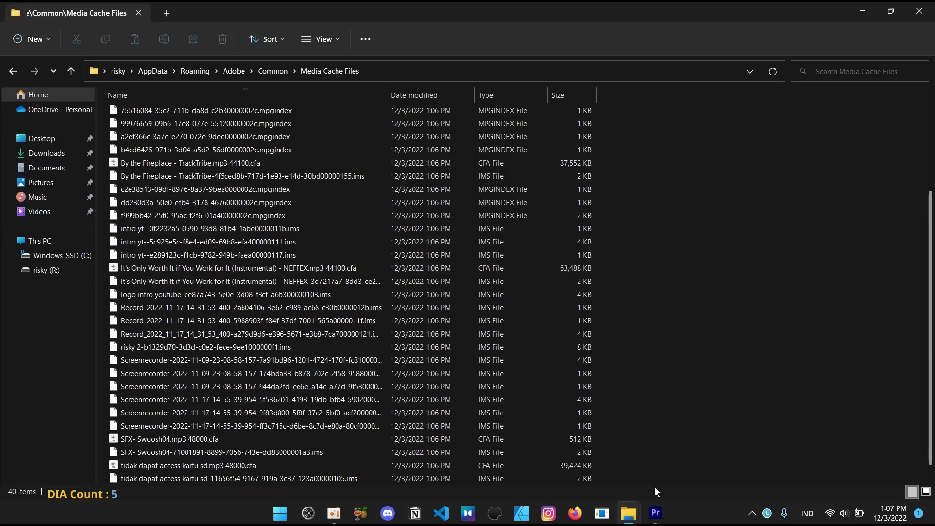
{"action": "left_click", "coordinate": [655, 513]}
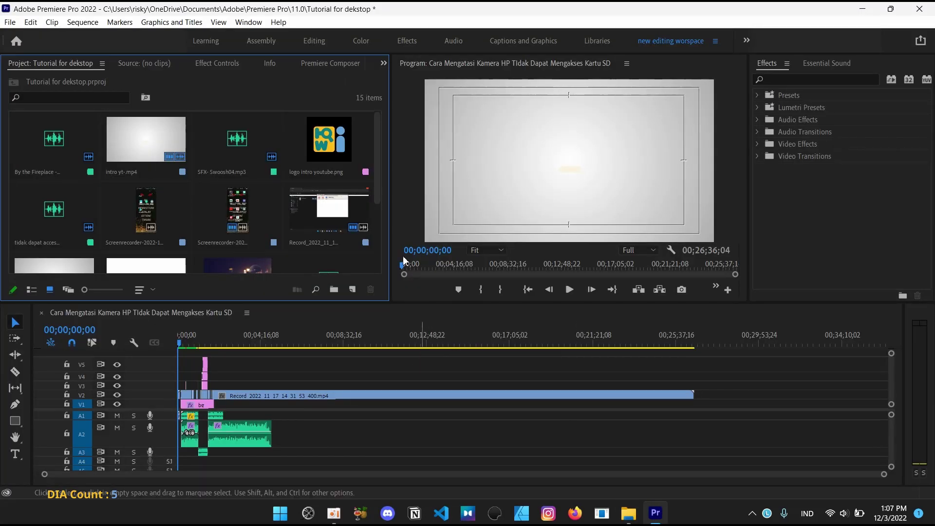
Open Premiere's Preferences at the Media Cache page showing location and 90-day auto-deletion
{"action": "left_click", "coordinate": [10, 23]}
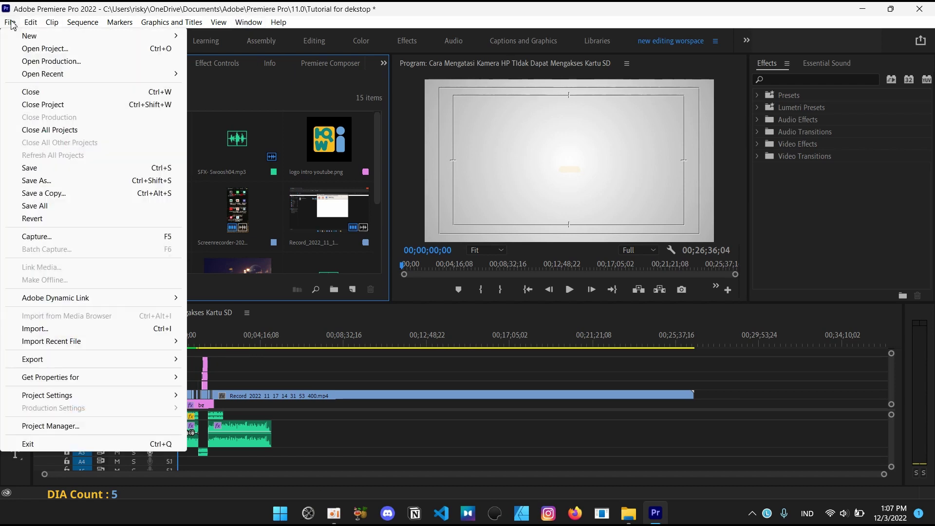
{"action": "mouse_move", "coordinate": [32, 23]}
{"action": "mouse_move", "coordinate": [197, 407]}
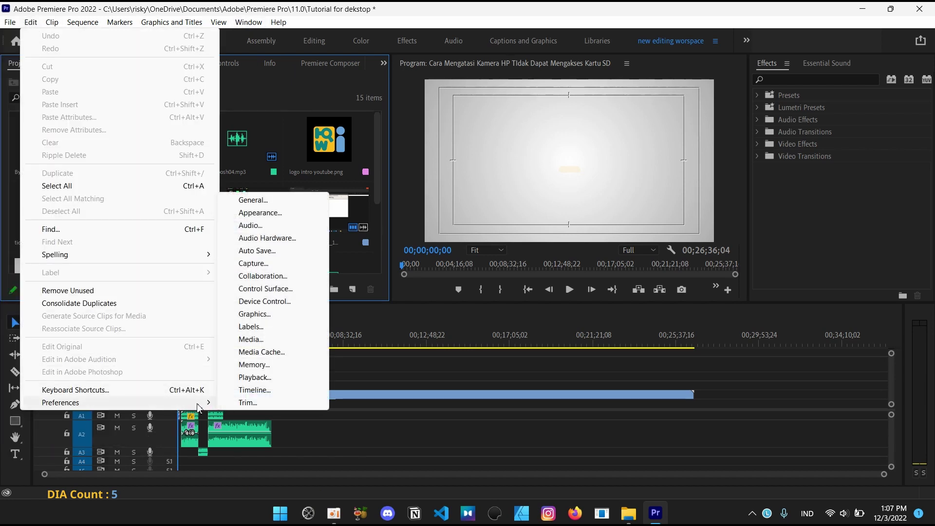
{"action": "left_click", "coordinate": [274, 200]}
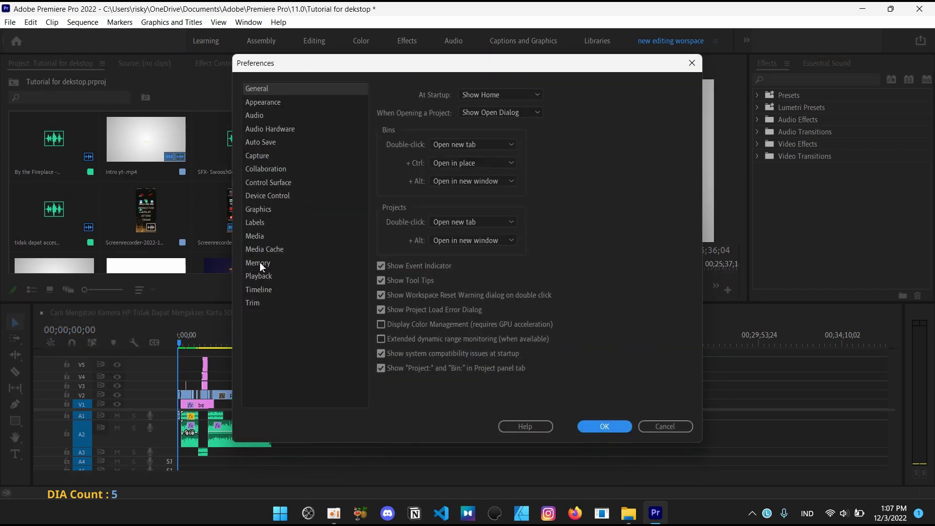
{"action": "left_click", "coordinate": [261, 264]}
{"action": "left_click", "coordinate": [261, 237]}
{"action": "left_click", "coordinate": [272, 250]}
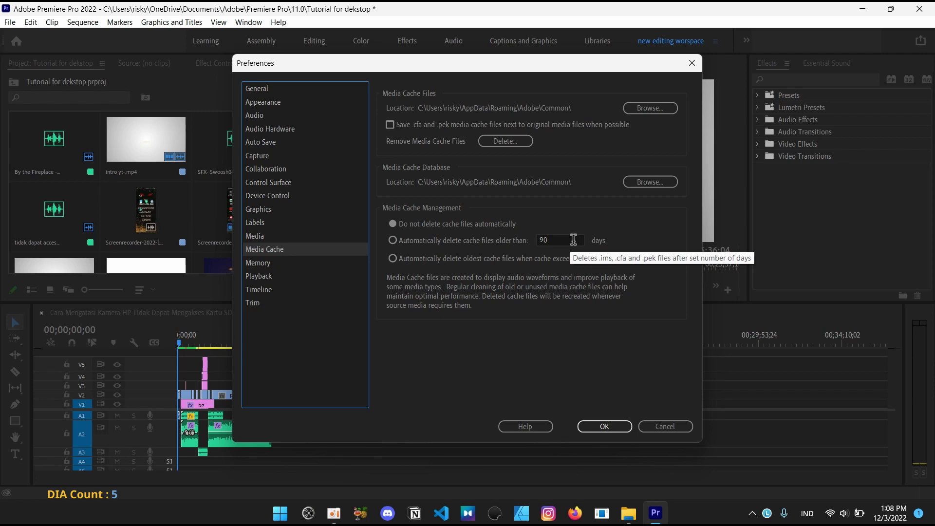
{"action": "left_click", "coordinate": [573, 240]}
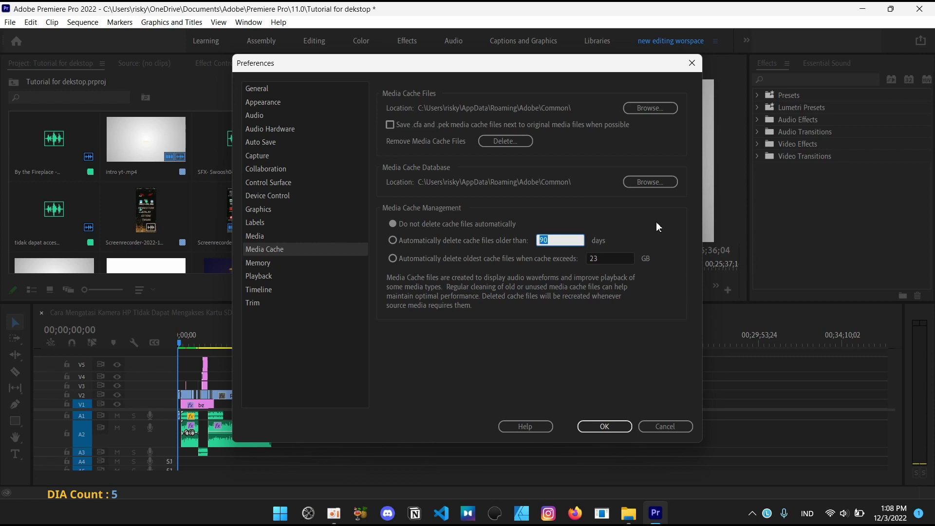
{"action": "key", "text": "Tab"}
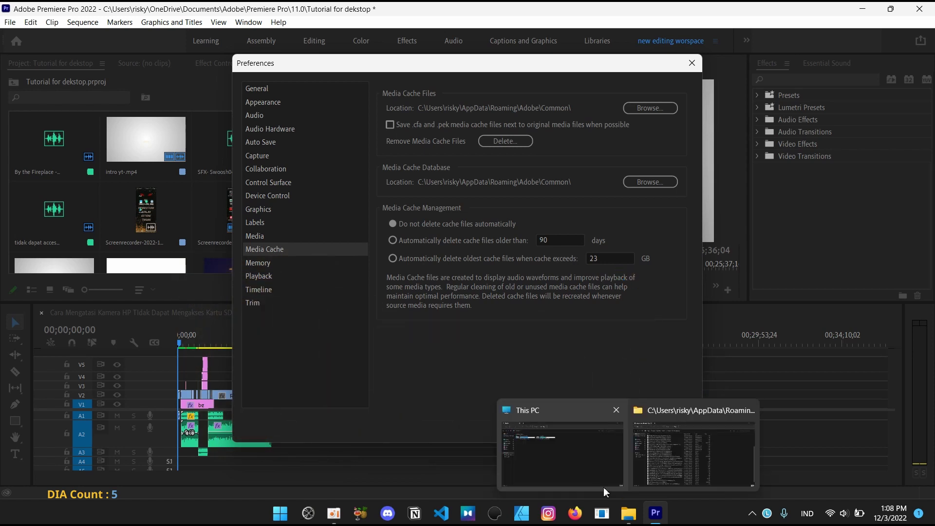
Bring up This PC to see 105 GB free of 231 GB on Windows-SSD (C:)
{"action": "left_click", "coordinate": [651, 427]}
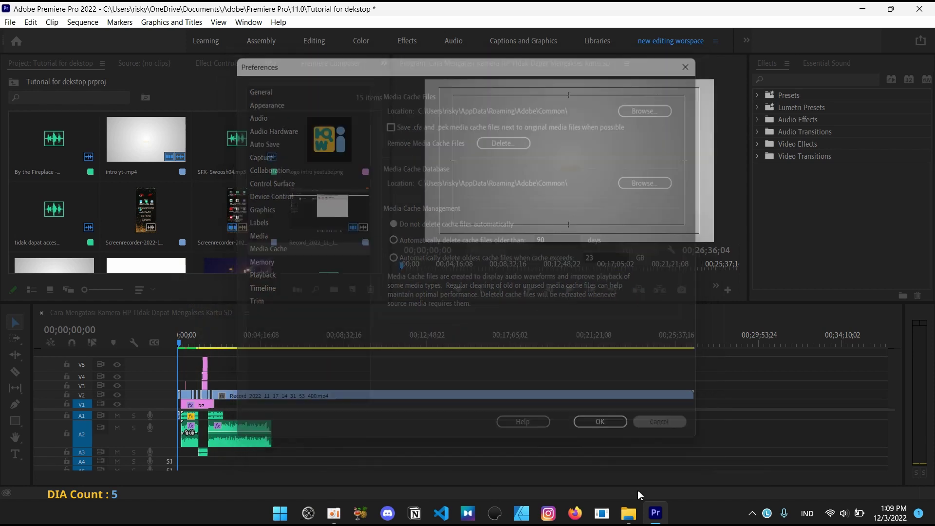
{"action": "mouse_move", "coordinate": [628, 513]}
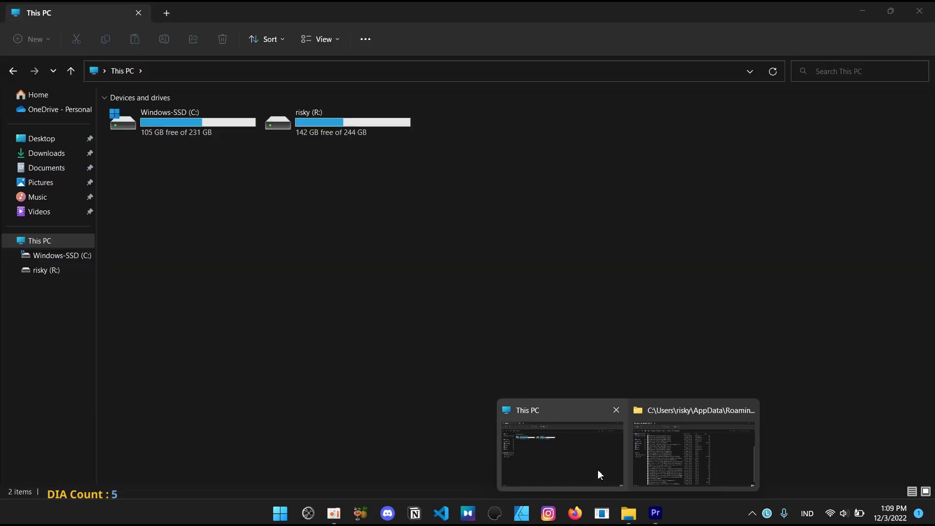
{"action": "left_click", "coordinate": [599, 475]}
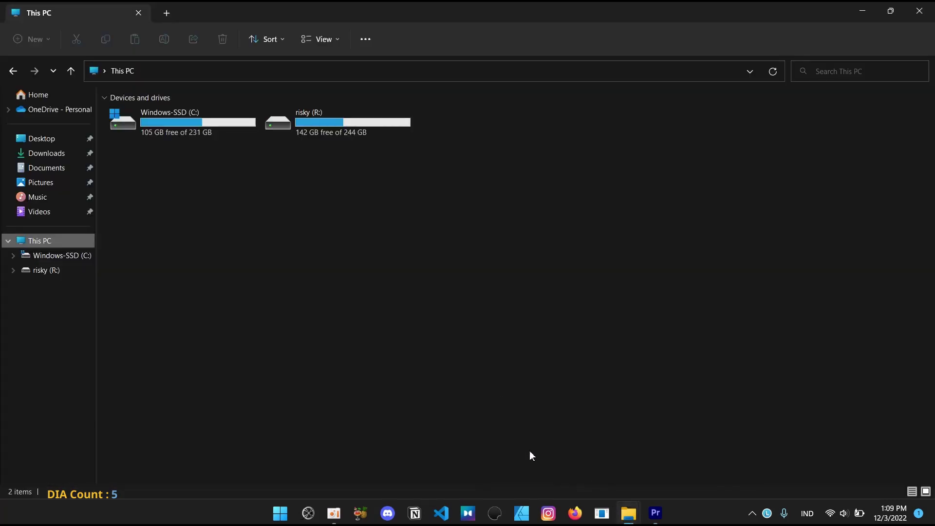